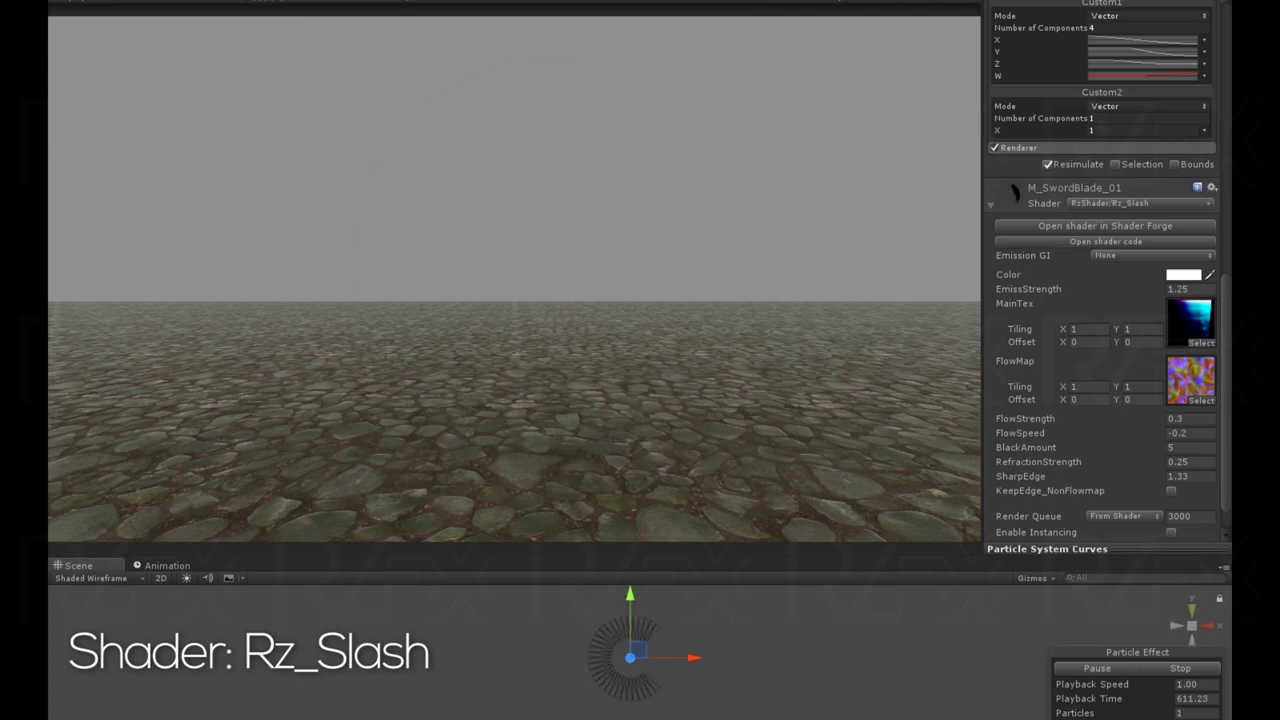
- Try different EmissStrength, FlowStrength and FlowSpeed values on the Rz_Slash material
left_click(1190, 289)
type("1")
type("1.25")
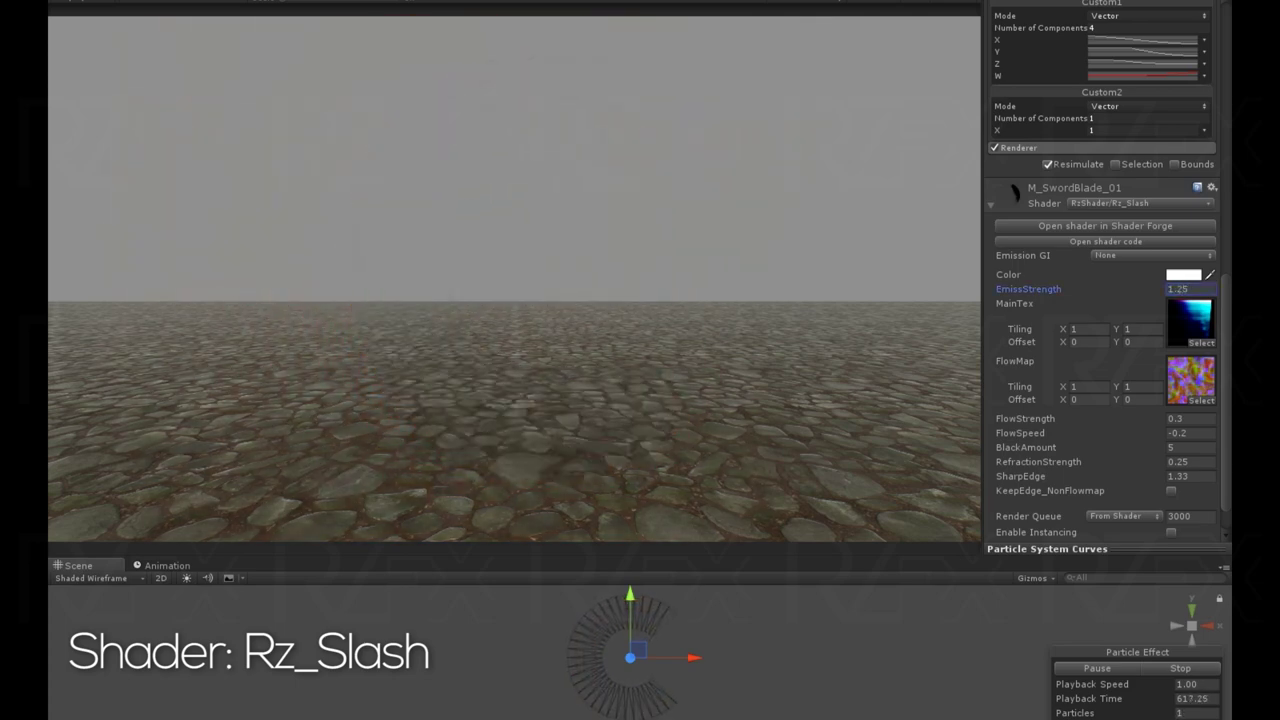
left_click(1190, 418)
type("-0.45")
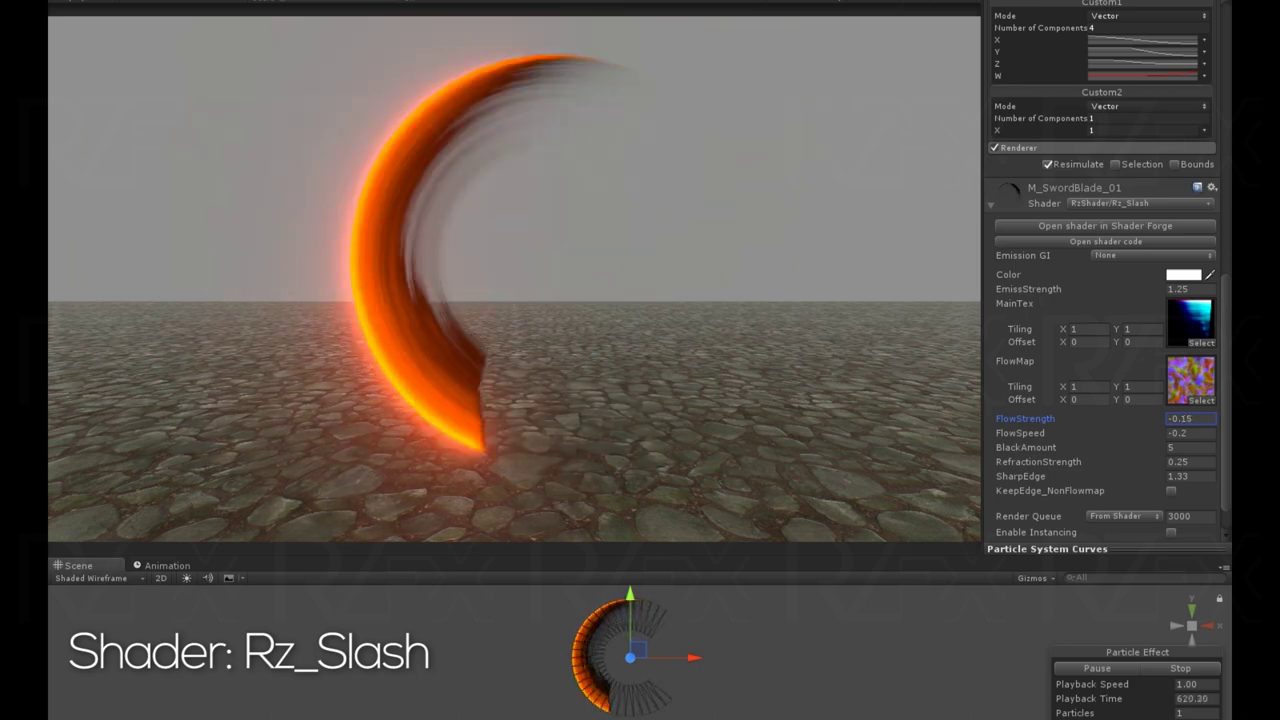
type("0.912.41")
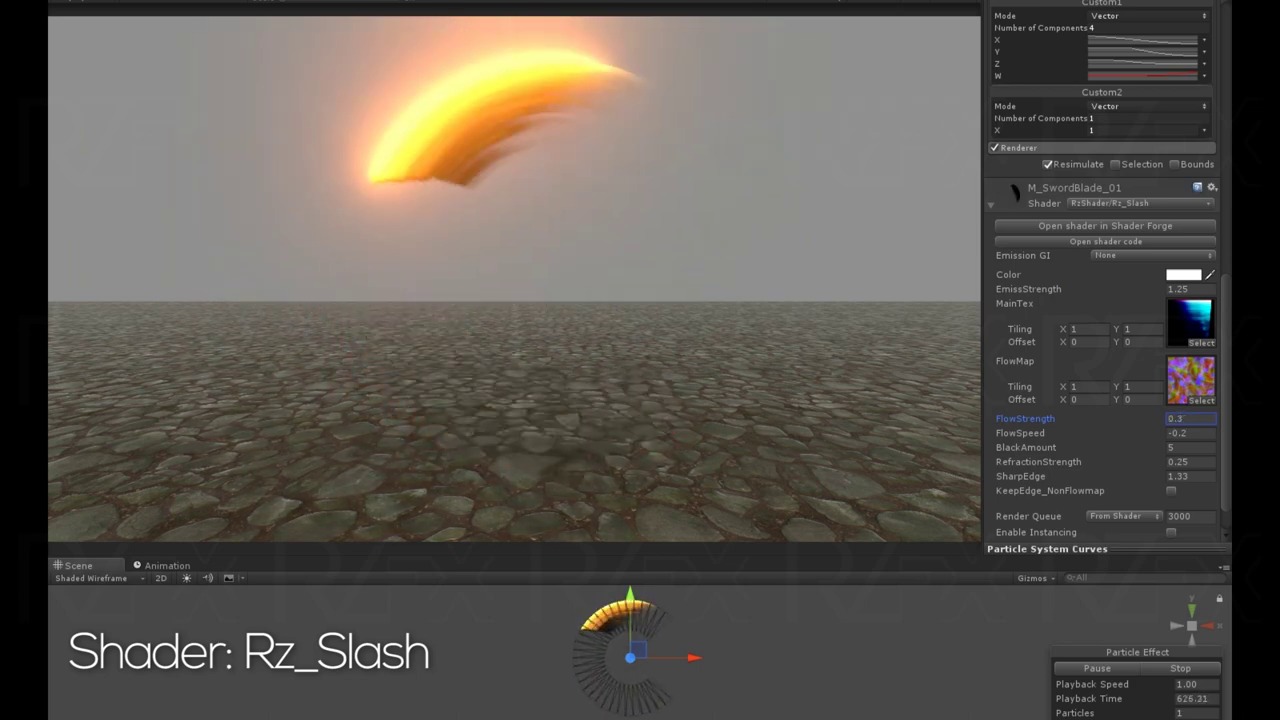
left_click(1190, 433)
type("1.46")
type("5.87")
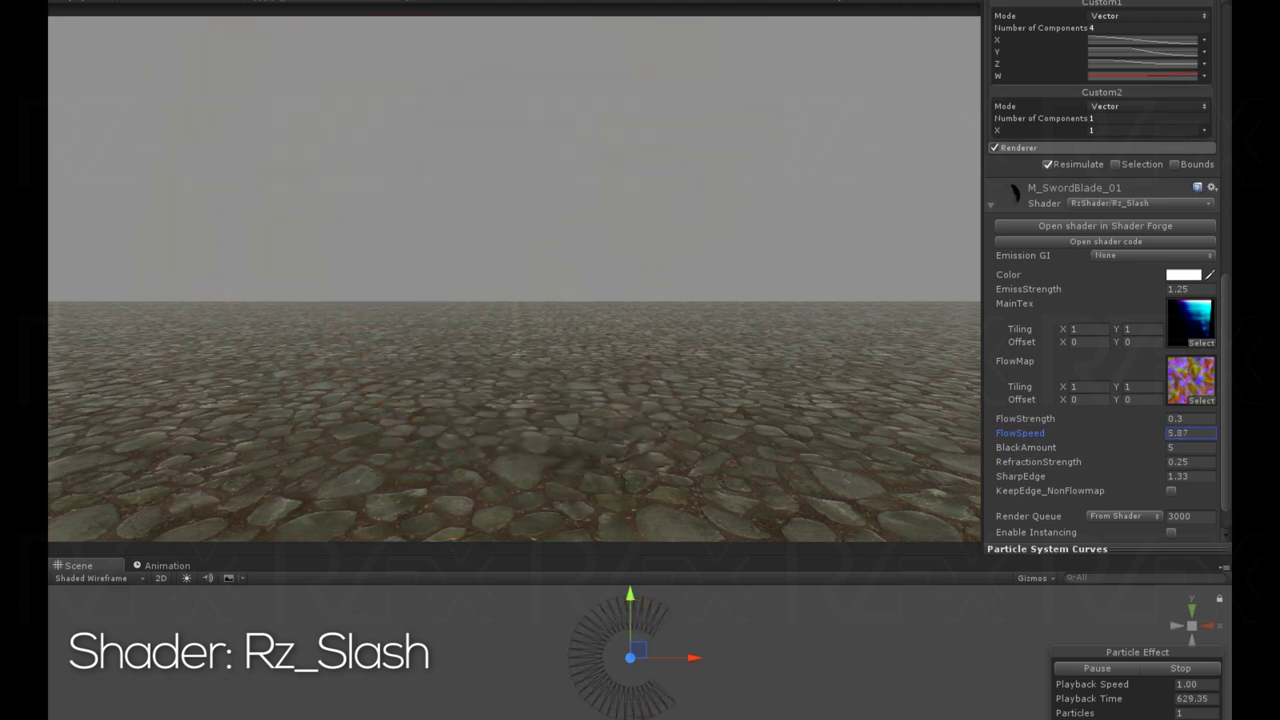
type("-0.2")
- Test BlackAmount, RefractionStrength and SharpEdge values, leaving SharpEdge at 1.38
left_click(1190, 447)
type("5.52")
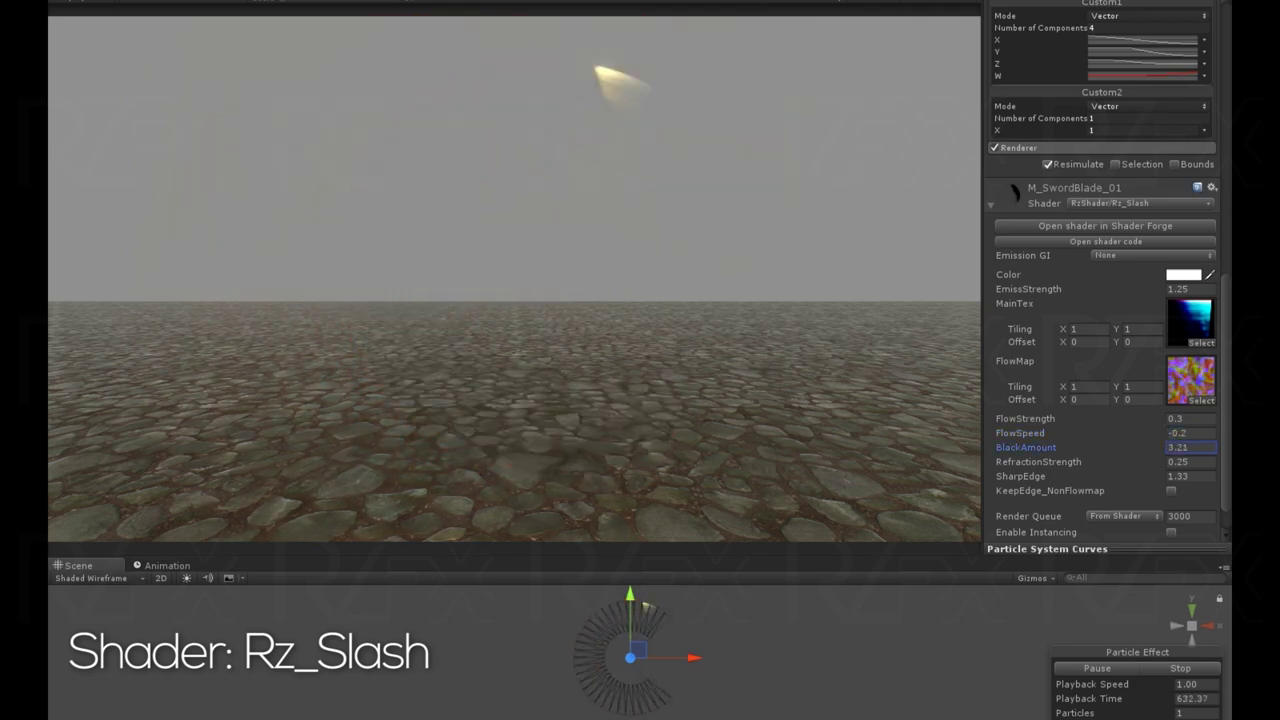
type("1.03")
type("5.86")
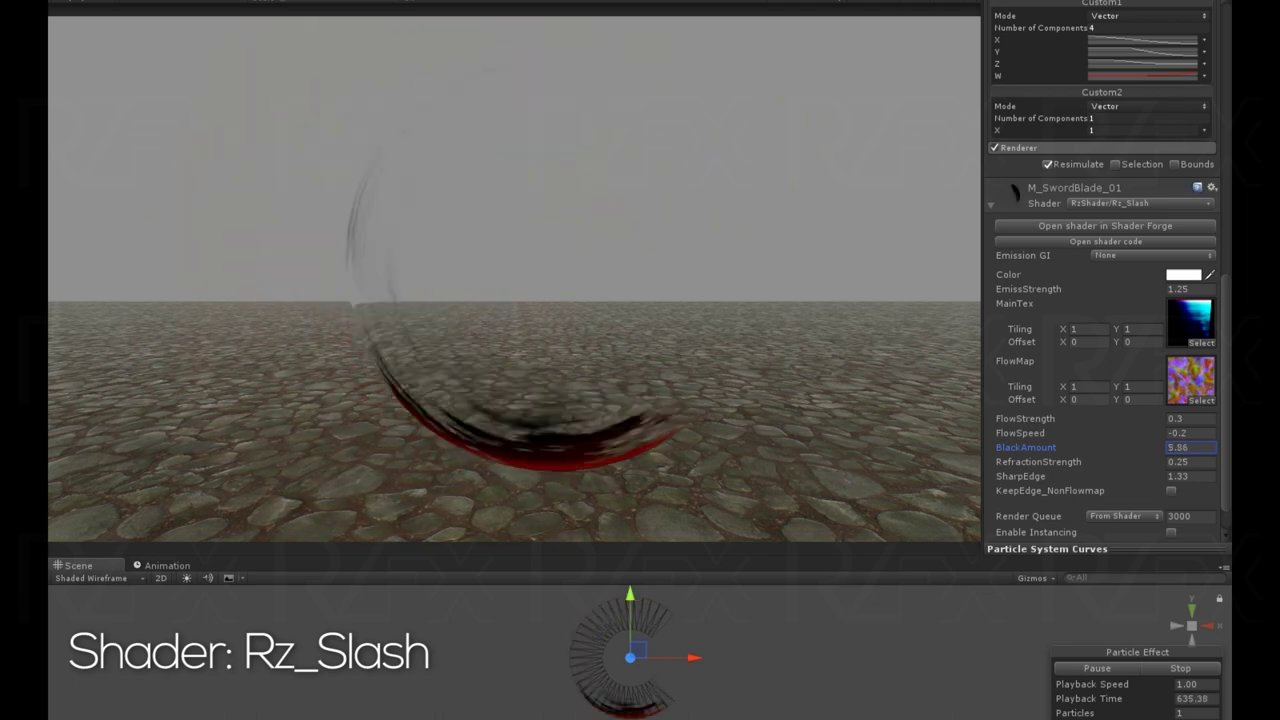
type("6.94")
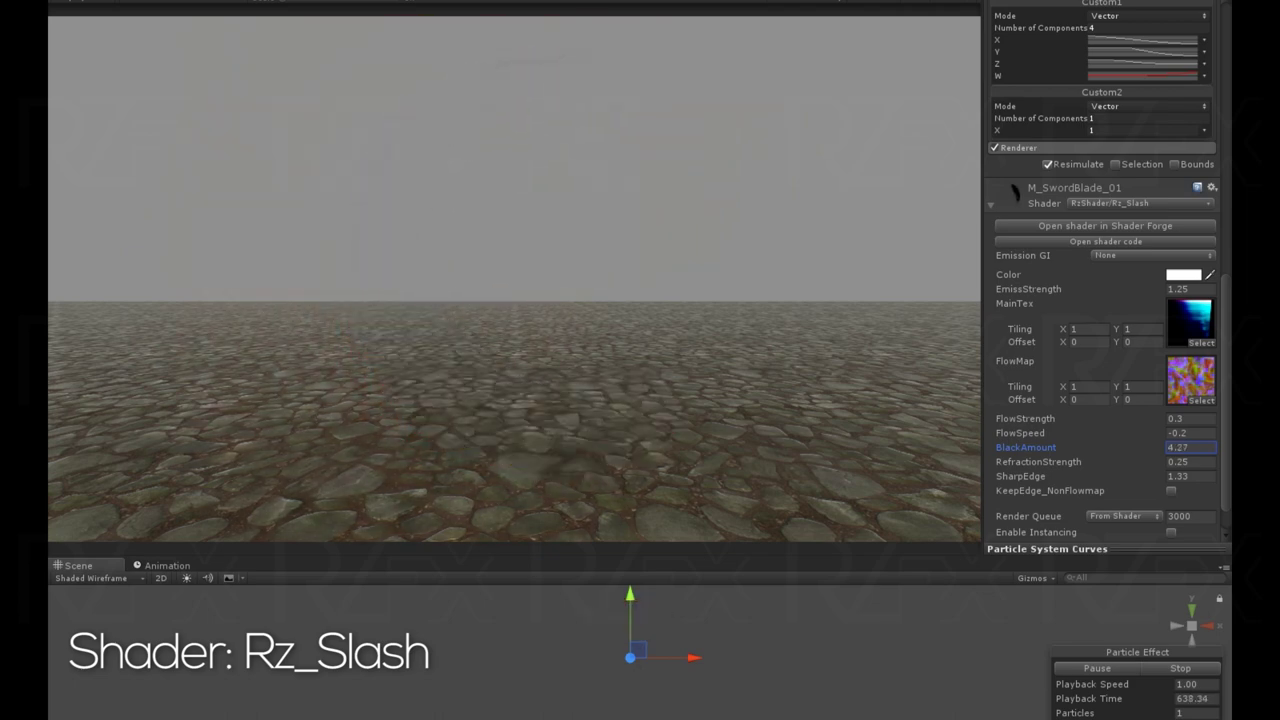
type("1.36")
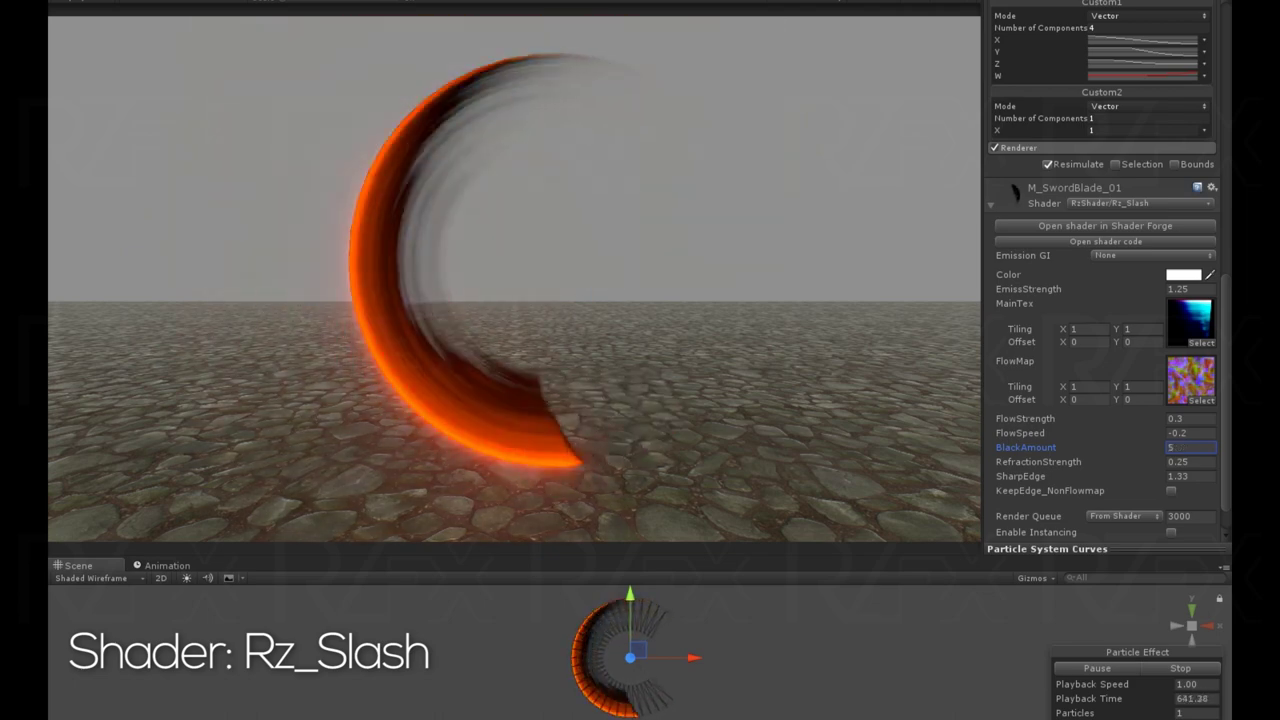
left_click(1190, 461)
type("4.94-0.02")
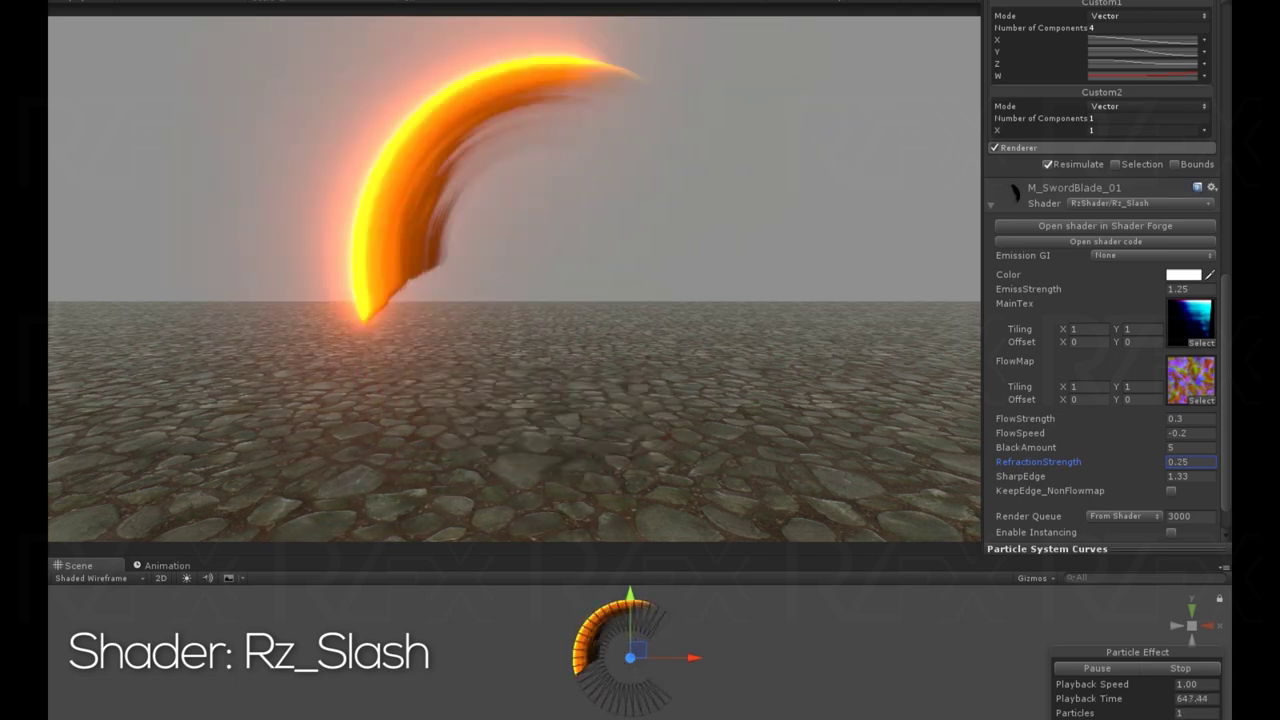
left_click(1190, 476)
type("0.4")
type("1.38")
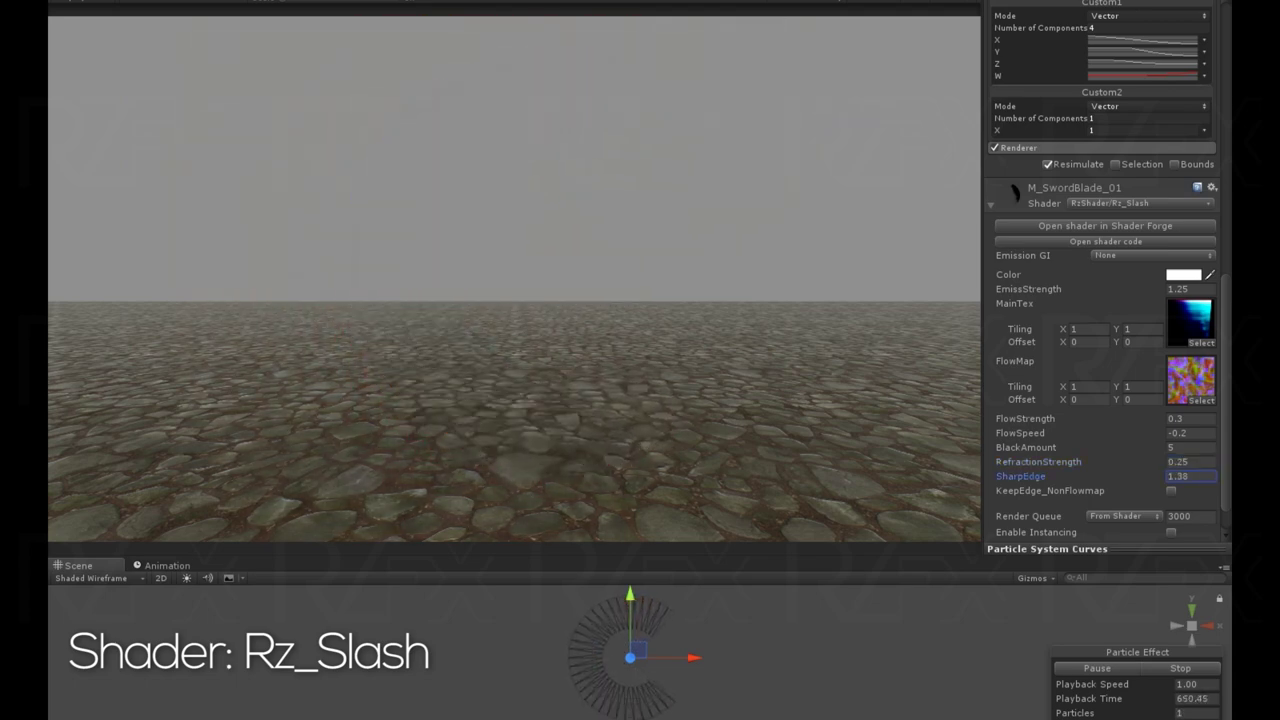
type("0.78")
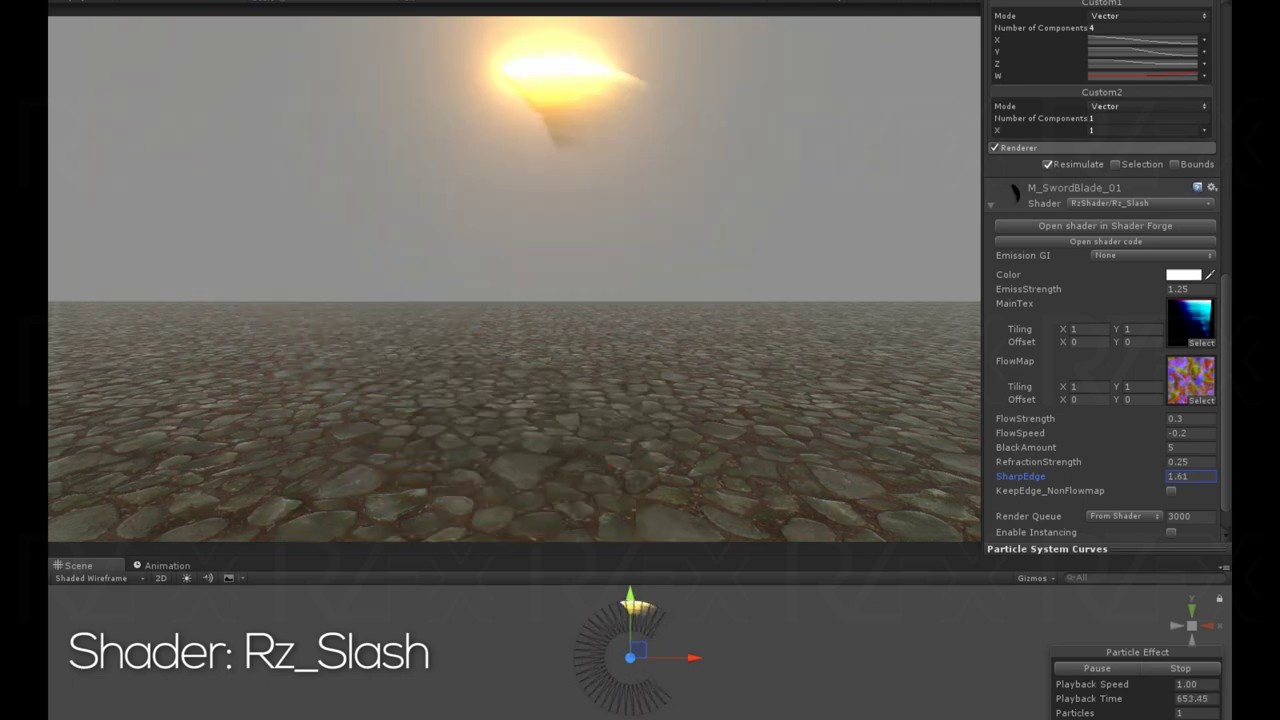
type("0.24")
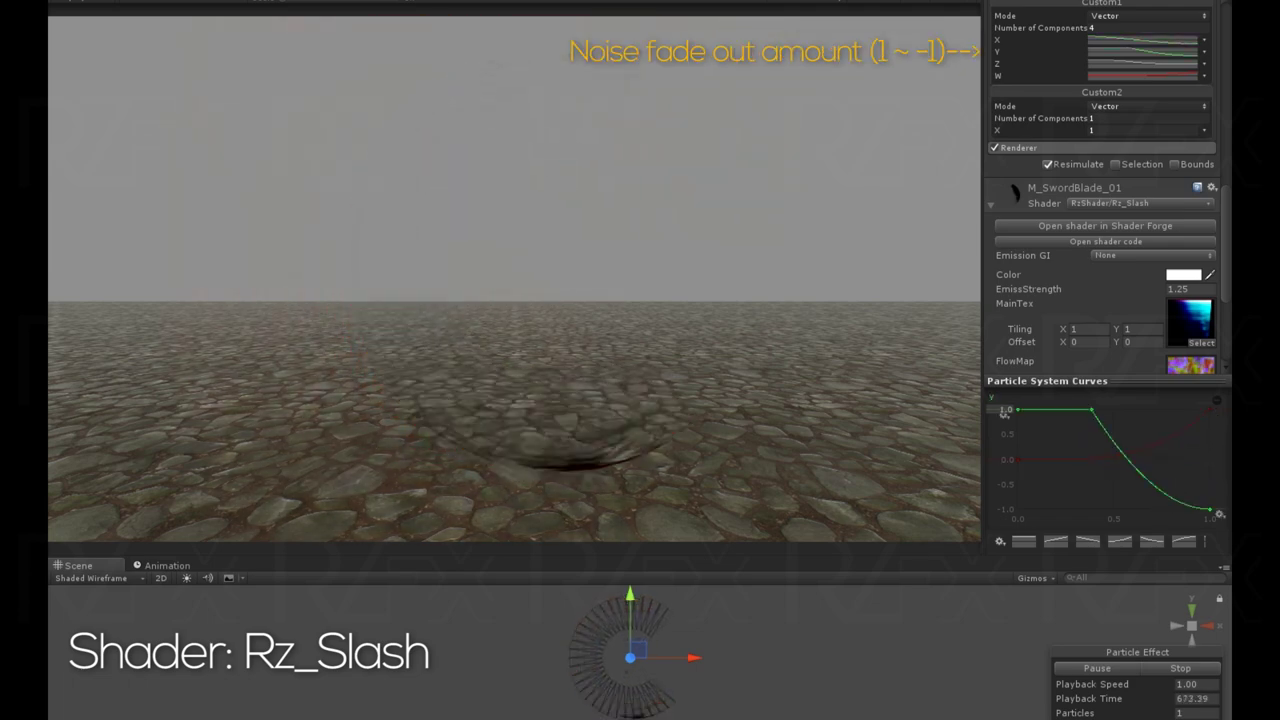
- Reshape the noise fade-out and emission curves, moving keys to about 0.194 and 0.429
mouse_move(1217, 512)
left_mouse_down()
mouse_move(1217, 412)
mouse_move(1218, 495)
left_mouse_up()
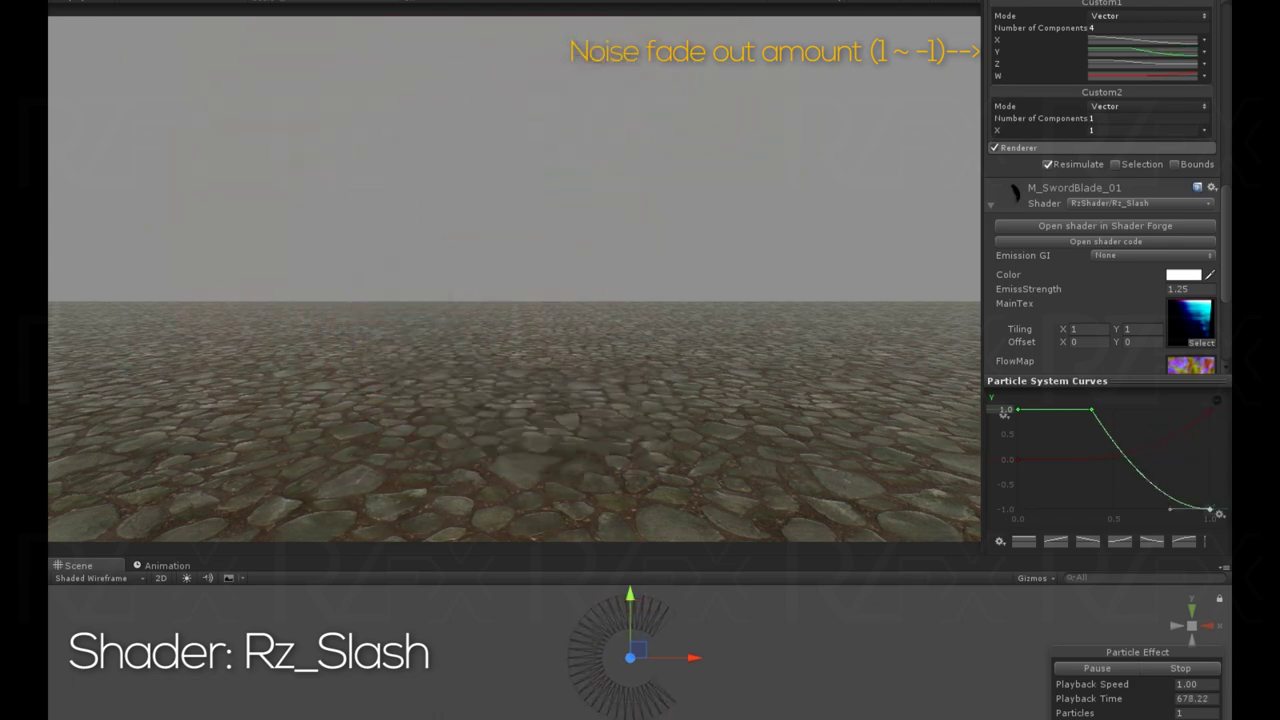
left_click_drag(1091, 410, 1031, 410)
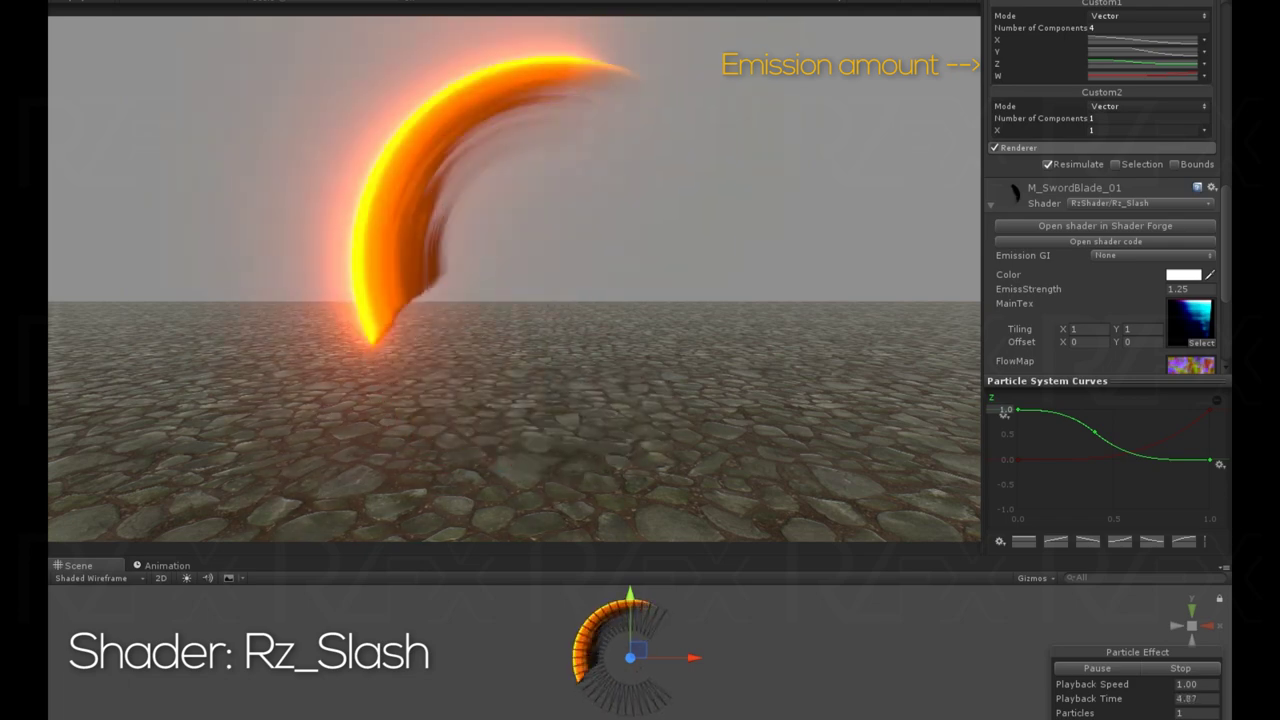
left_click_drag(1031, 410, 1100, 408)
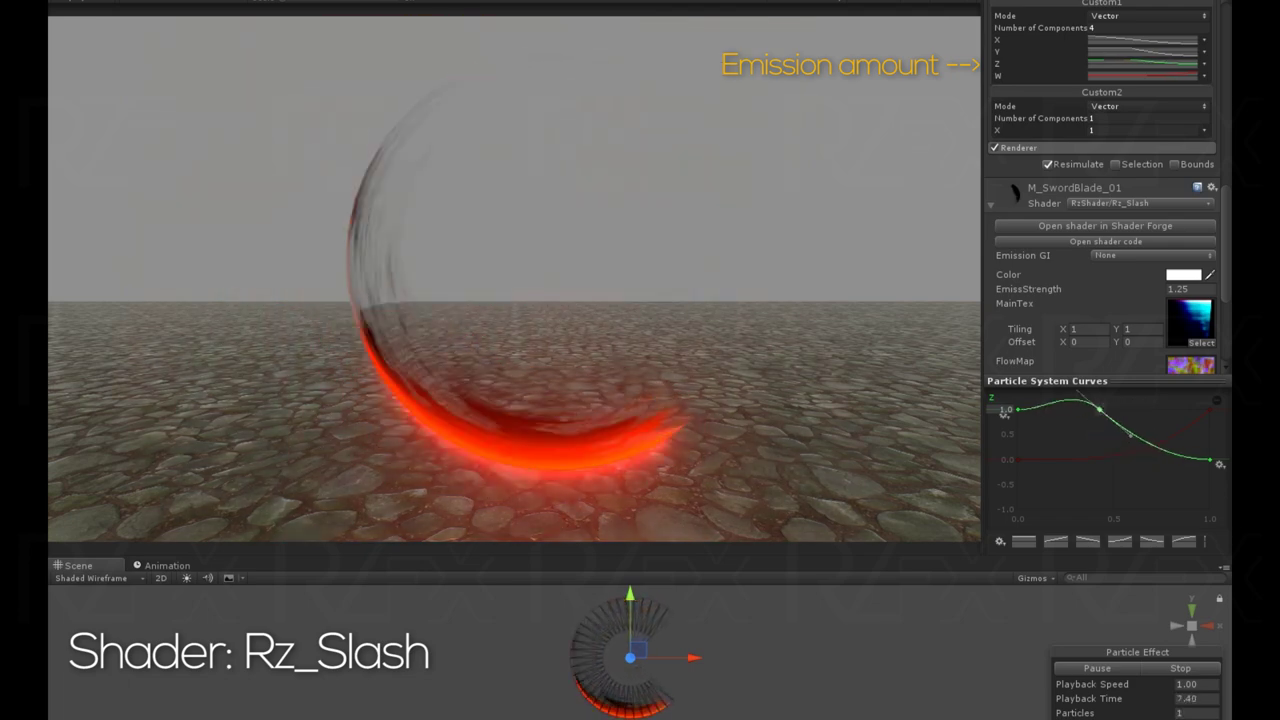
left_click_drag(1210, 459, 1210, 410)
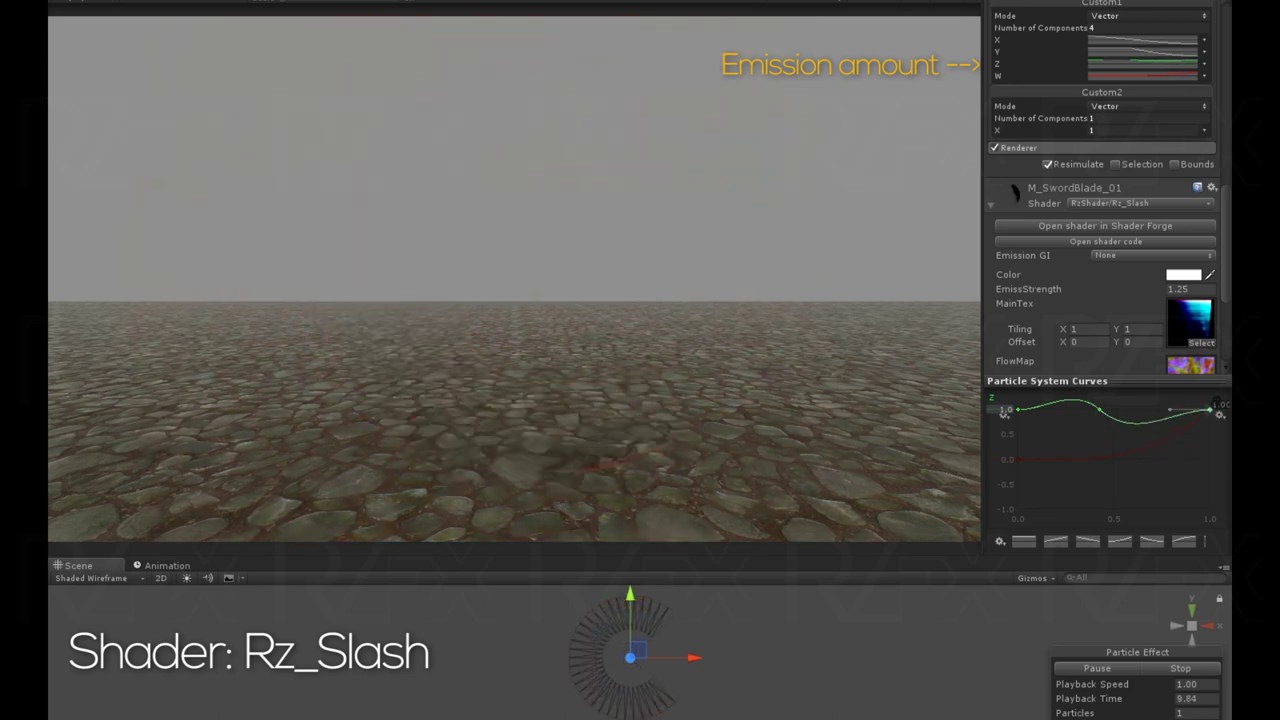
left_click_drag(1100, 408, 1097, 500)
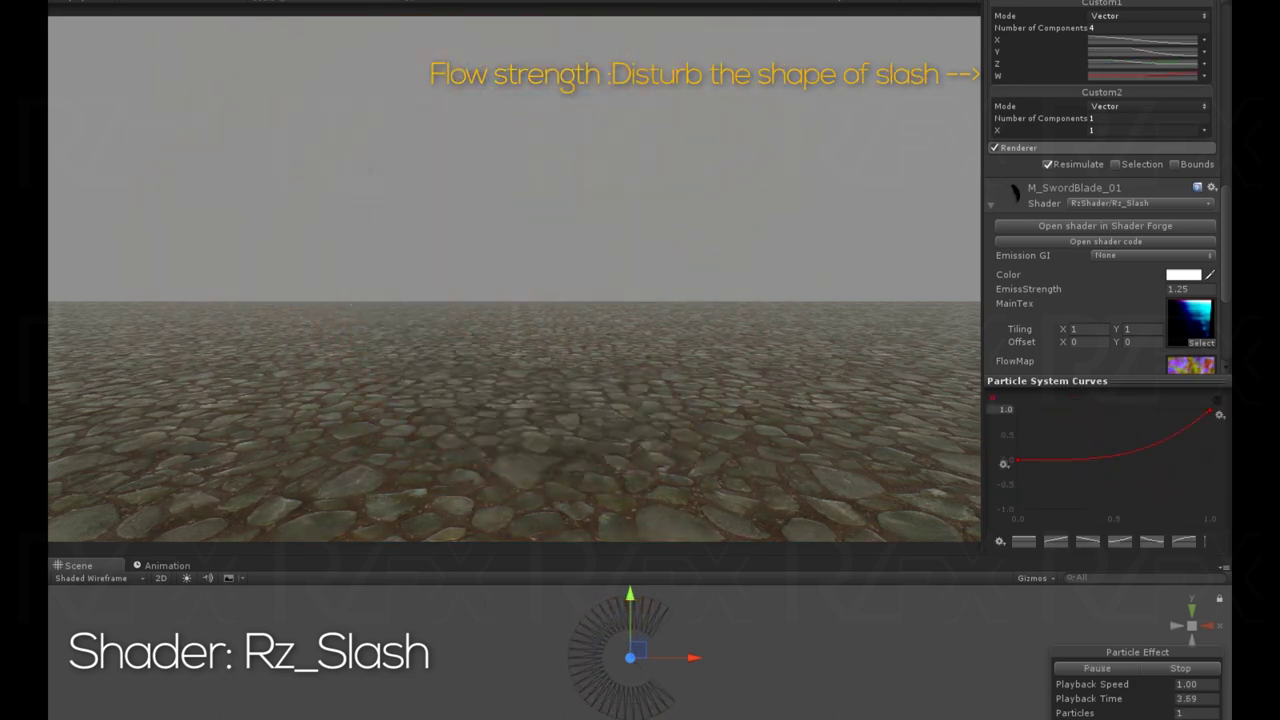
- Drop the flow strength curve's end to 0 and set distortion strength to 1
mouse_move(1210, 420)
left_mouse_down()
mouse_move(1210, 463)
mouse_move(1170, 463)
mouse_move(1210, 410)
mouse_move(1210, 463)
mouse_move(1210, 411)
left_mouse_up()
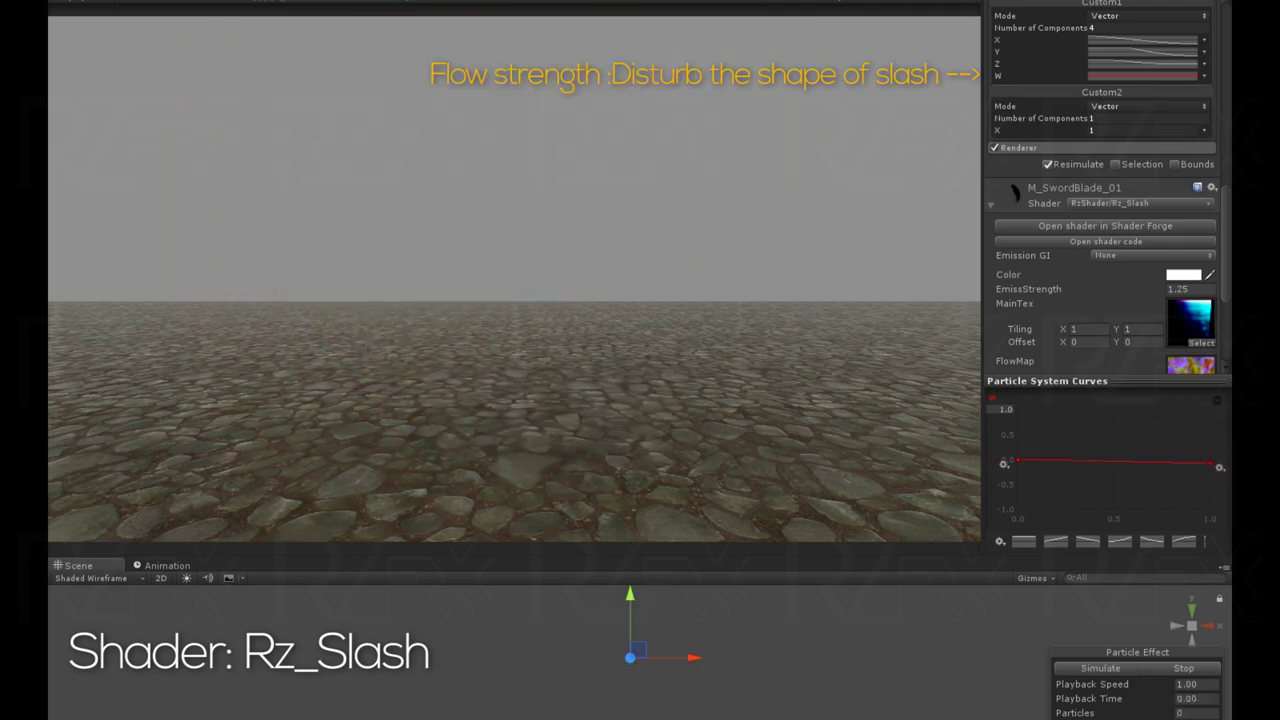
type("0")
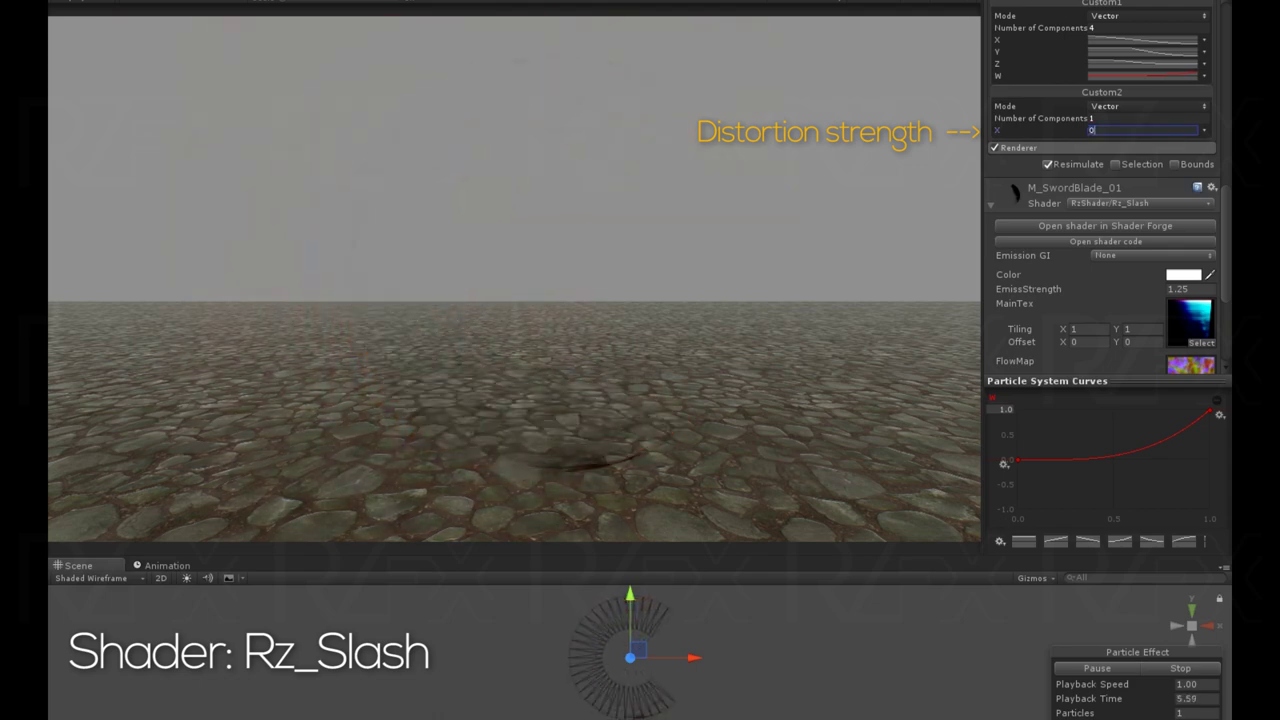
type(".10")
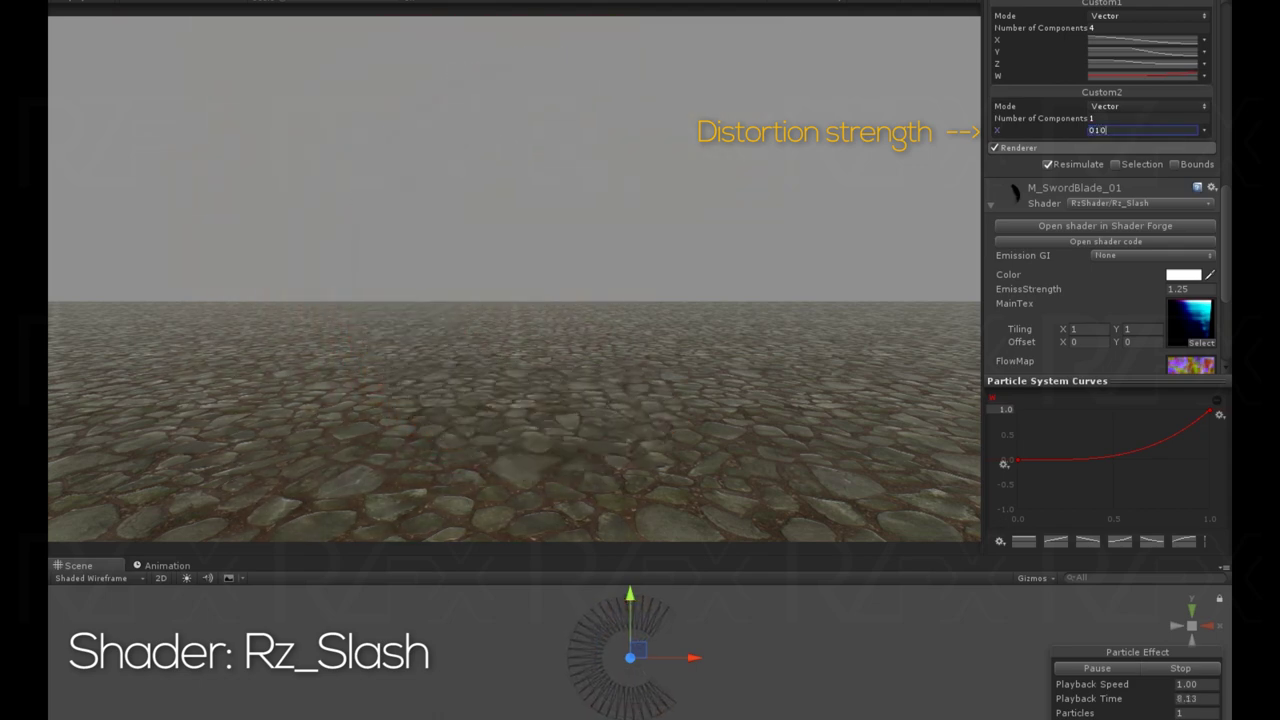
type("7.39")
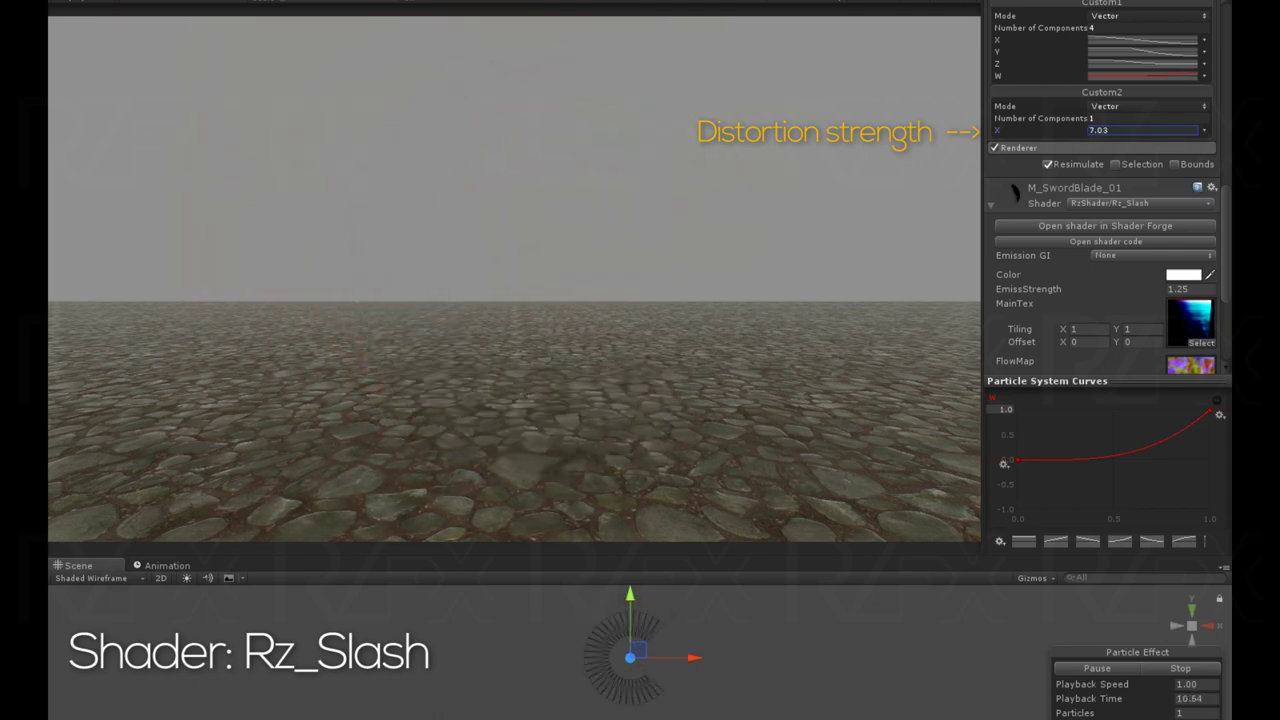
type("1")
key("Return")
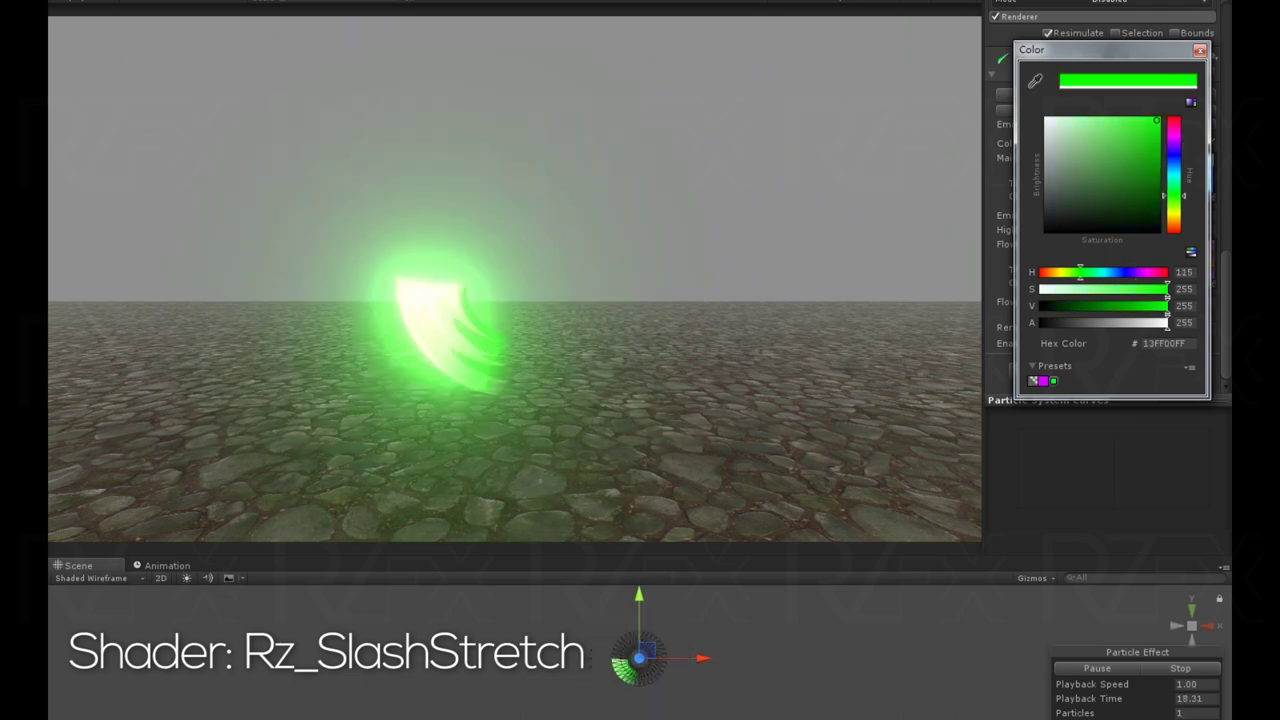
- Confirm the green colour and try an Emission value of 2
key("Escape")
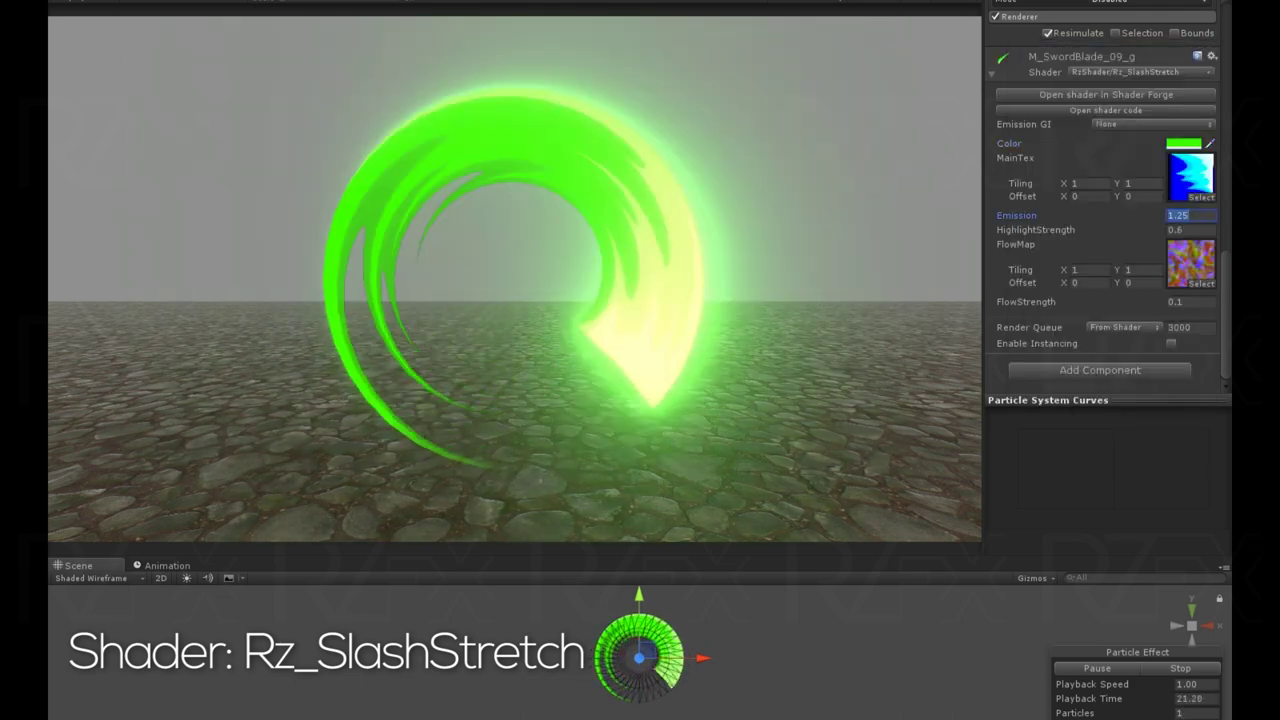
left_click(1190, 215)
type("22")
key("BackSpace")
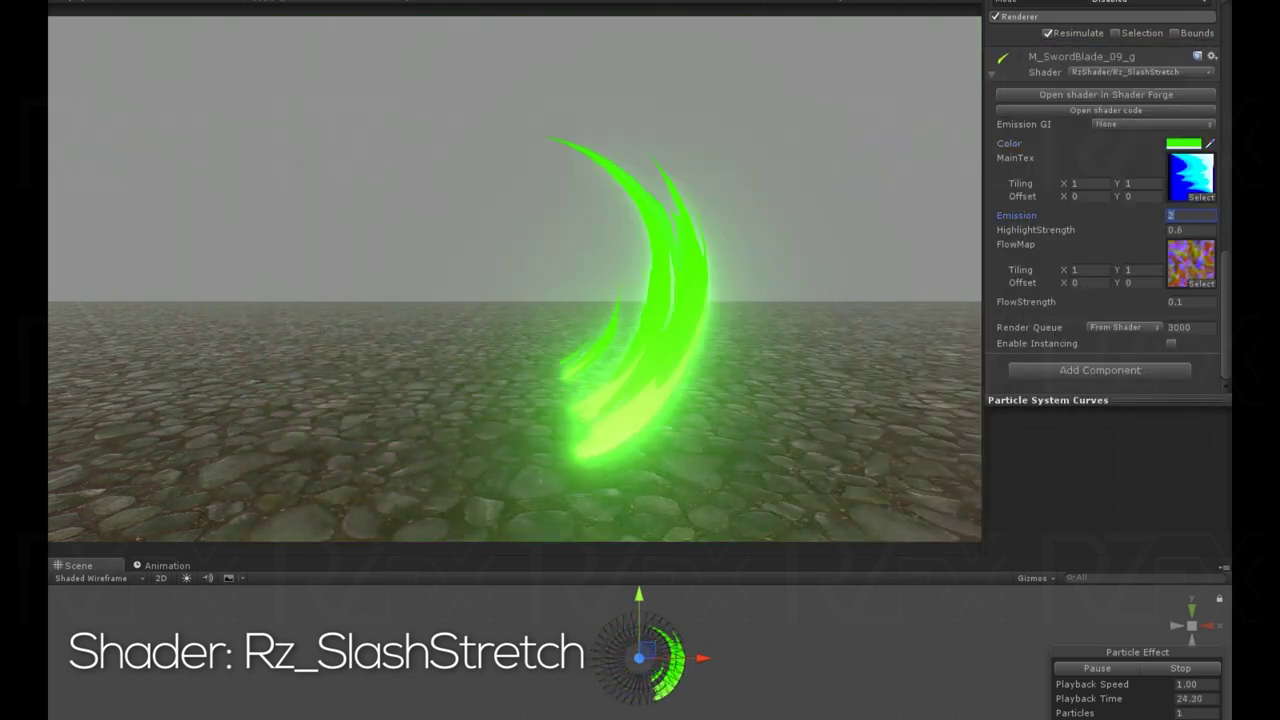
key("Return")
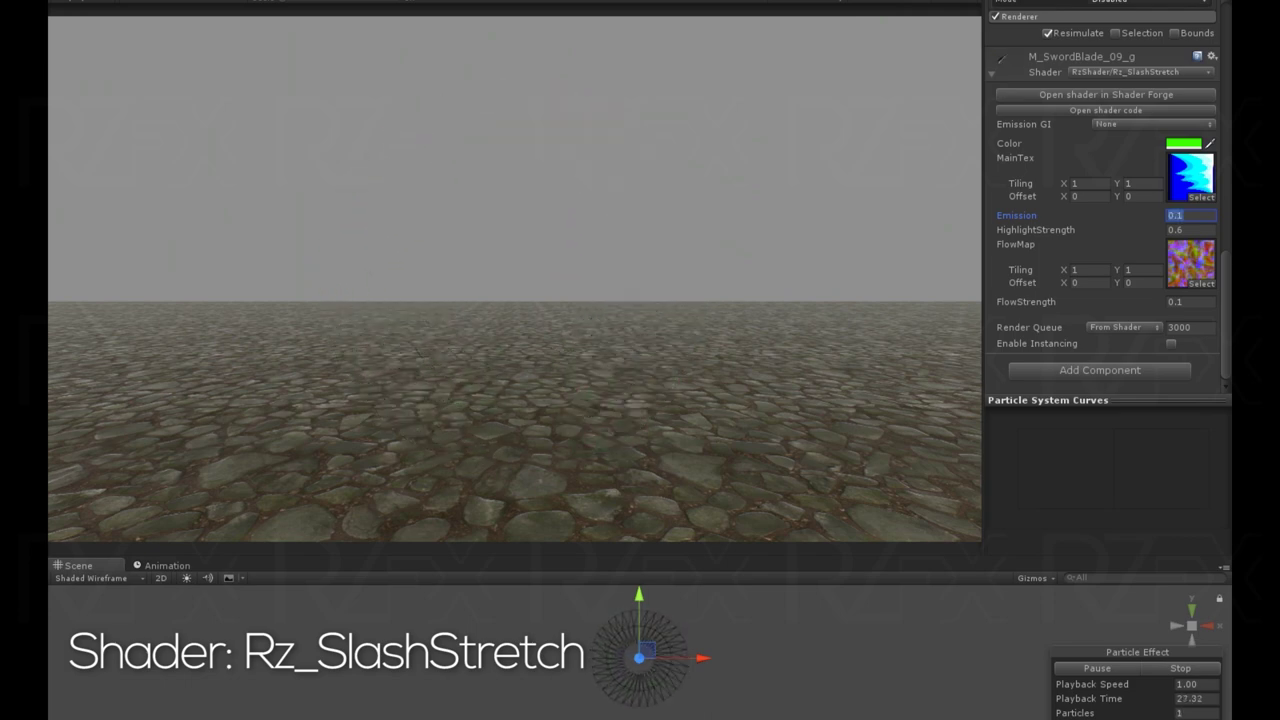
type("1.25")
- Try HighlightStrength and FlowStrength values, settling FlowStrength at 0.72
left_click(1190, 230)
type("0.1")
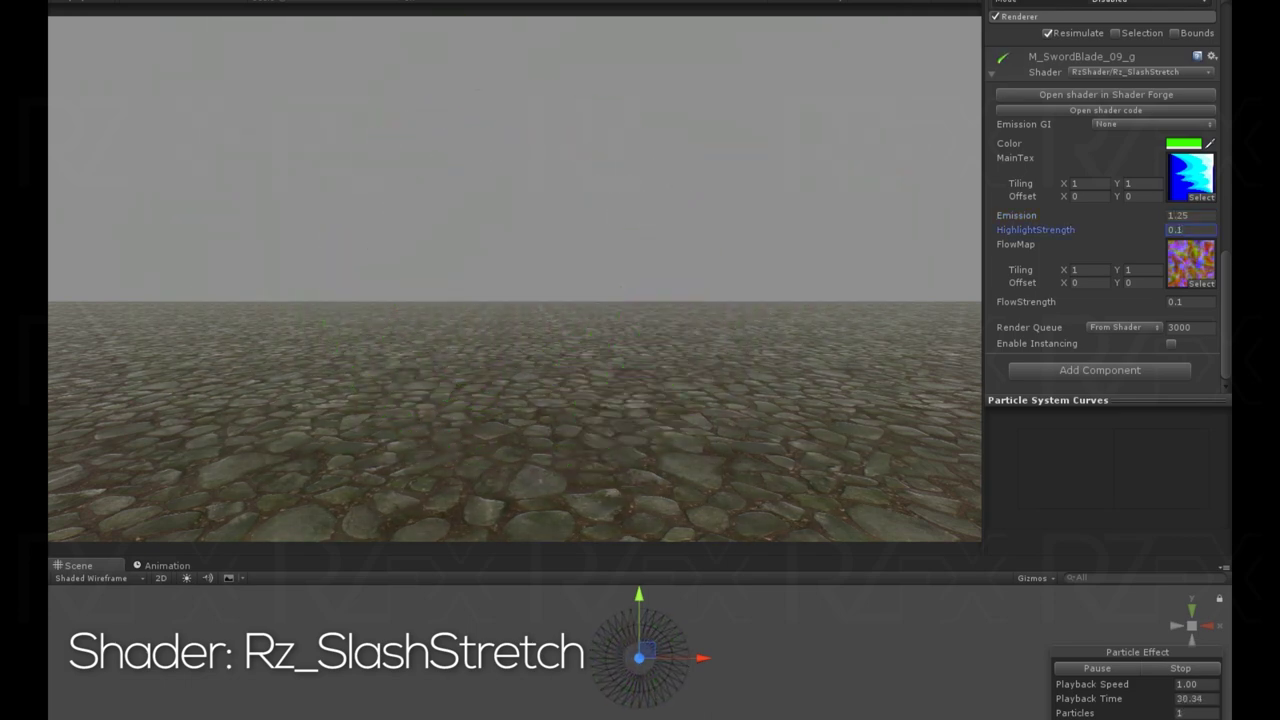
type("2")
key("Return")
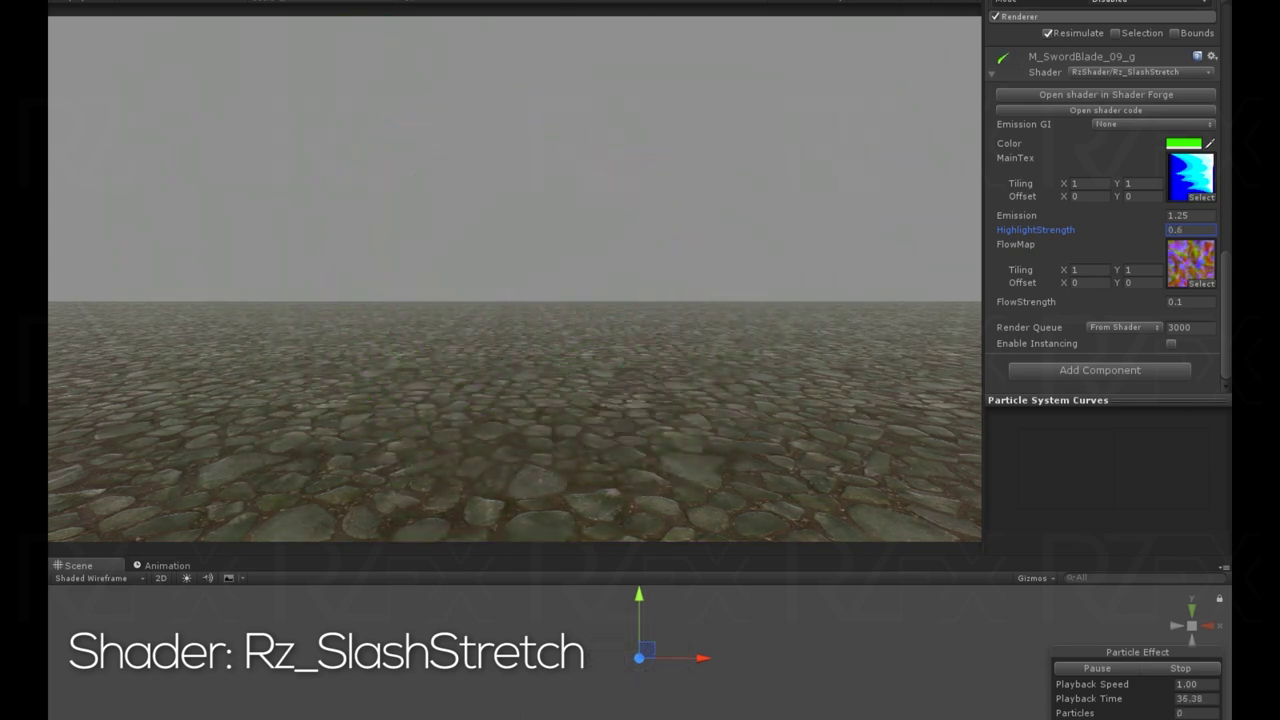
left_click(1190, 301)
type("0")
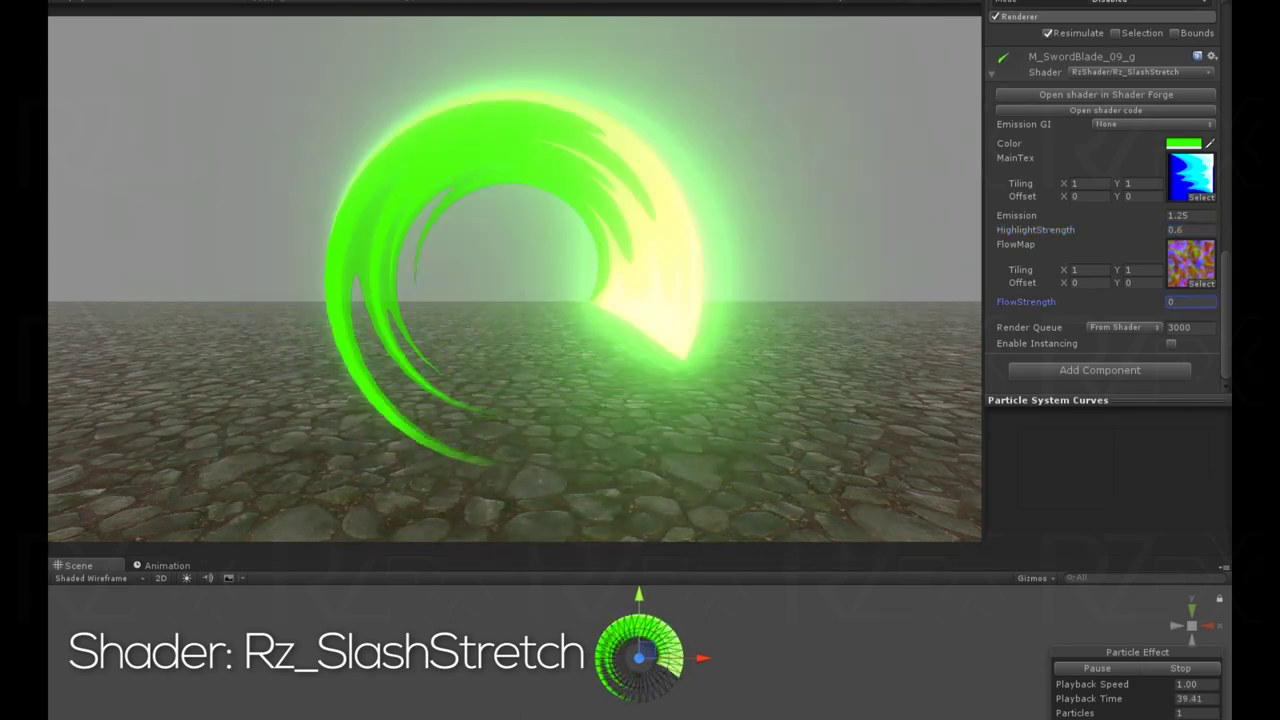
type("3.18")
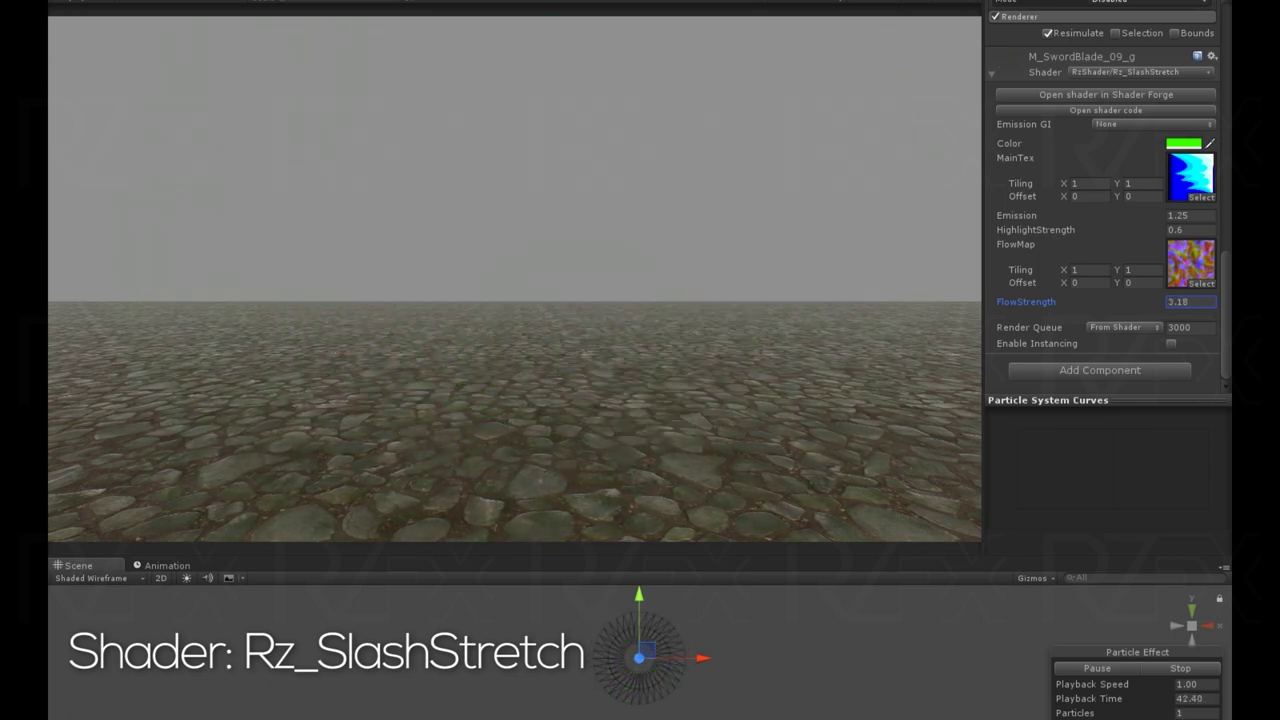
type("1.95")
type("0.72")
type("0.125")
- Move the stretch peak earlier, drop noise fade-out from 1.0 to -1.0, and start emission at 0.64
scroll(1105, 200, "up", 4)
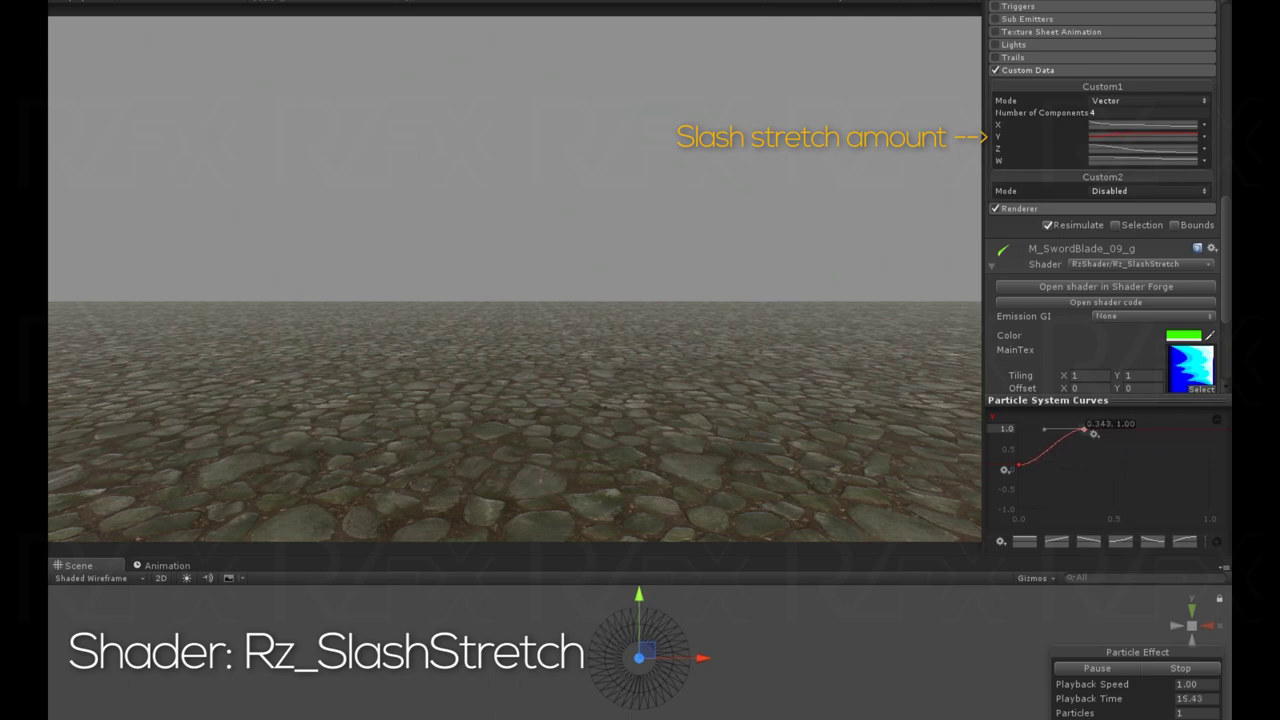
left_click_drag(1094, 433, 1080, 433)
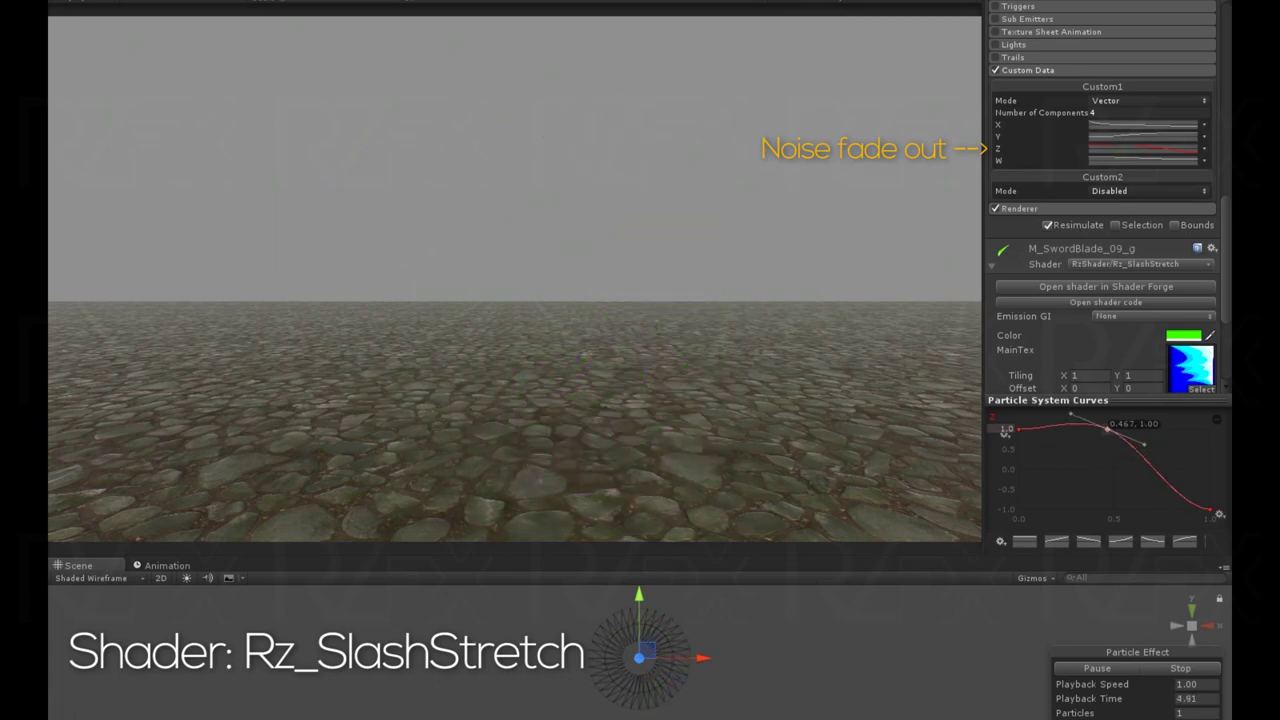
left_click_drag(1108, 428, 1089, 503)
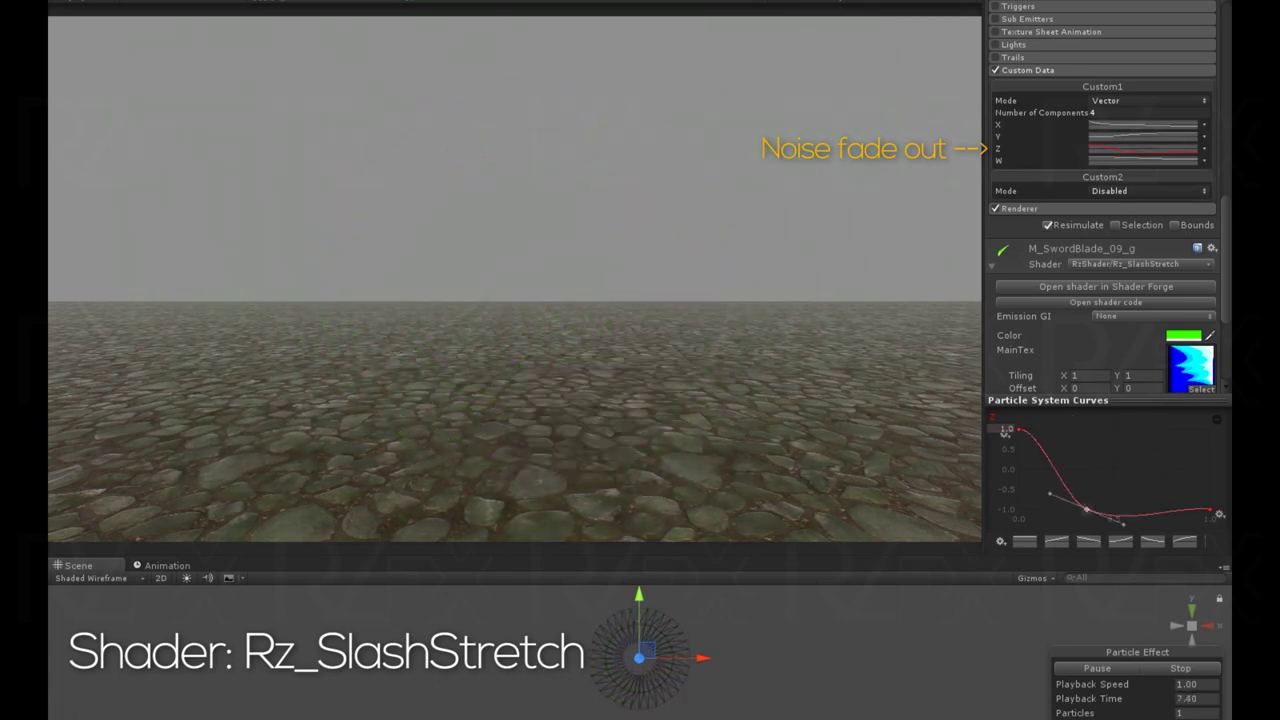
mouse_move(1018, 428)
left_mouse_down()
mouse_move(1018, 485)
mouse_move(1018, 468)
left_mouse_up()
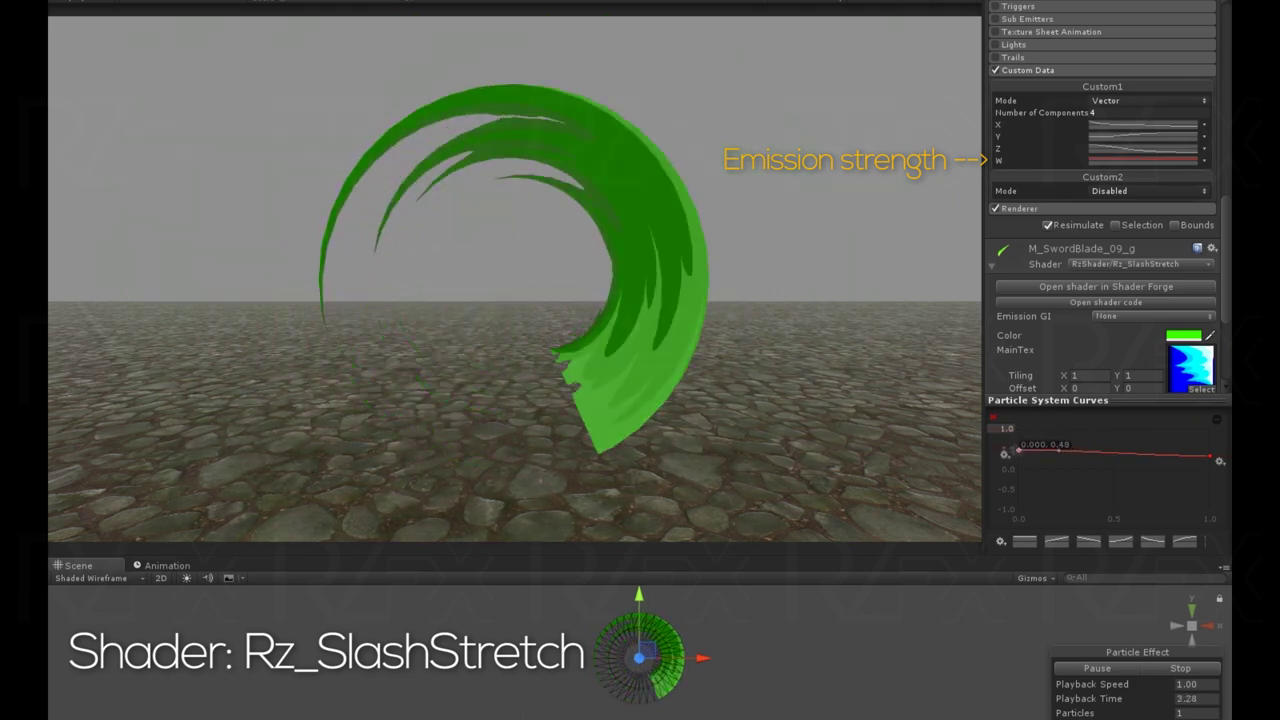
mouse_move(1018, 428)
left_mouse_down()
mouse_move(1018, 458)
mouse_move(1018, 428)
left_mouse_up()
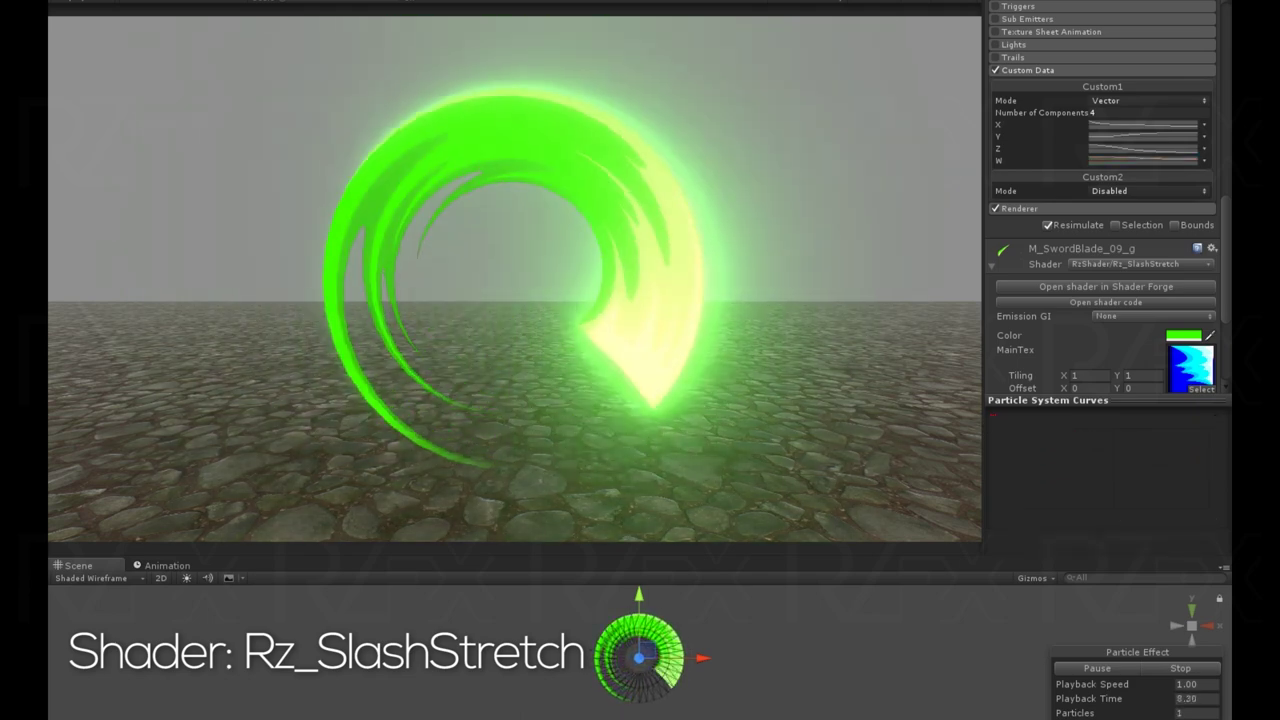